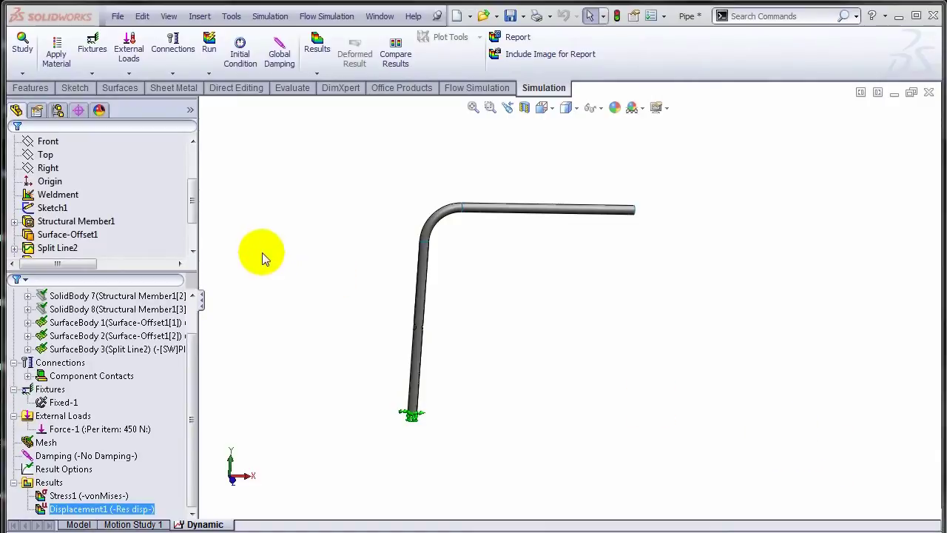
Scroll the FeatureManager tree up to bring the Sensors folder into view.
scroll(192, 210, up, 1)
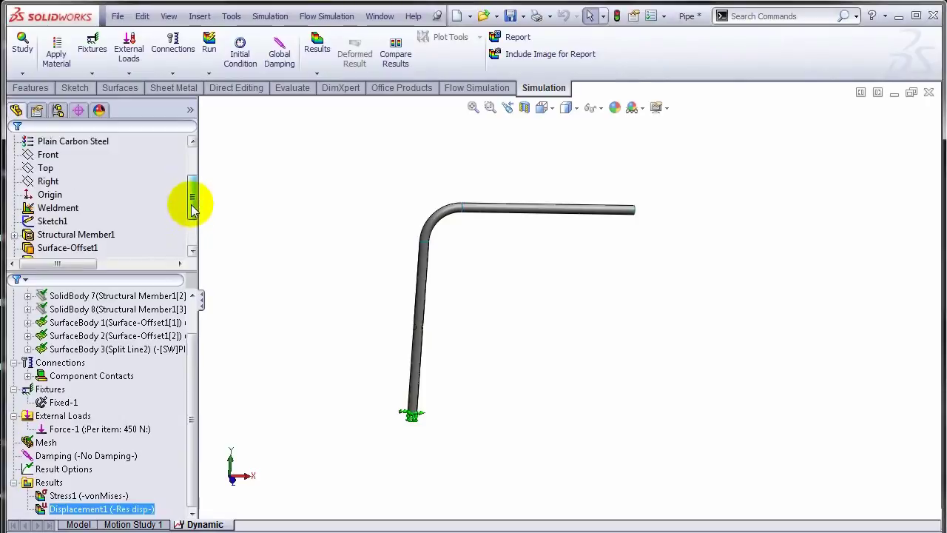
drag(192, 209, 196, 178)
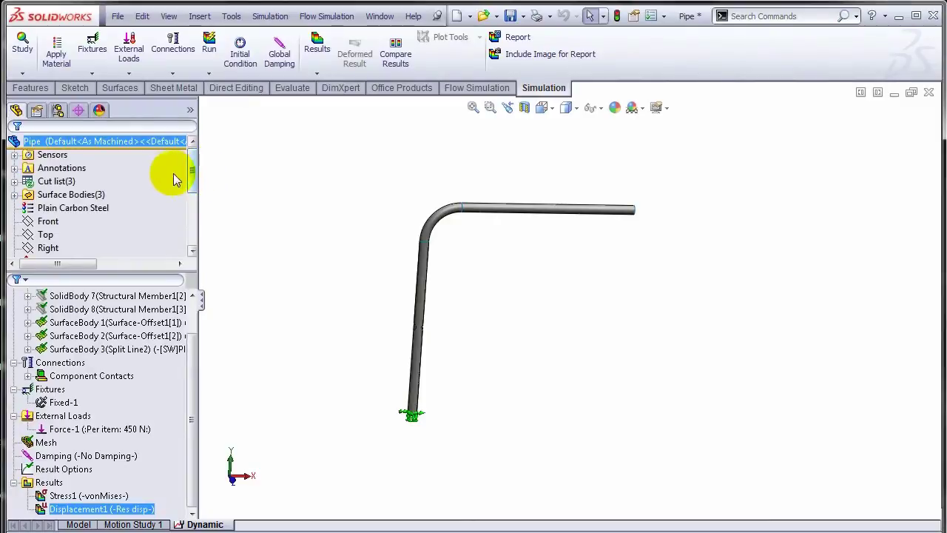
Add a Simulation Data sensor for Model Max von Mises stress in psi, reported as Transient.
click(42, 154)
right_click(42, 154)
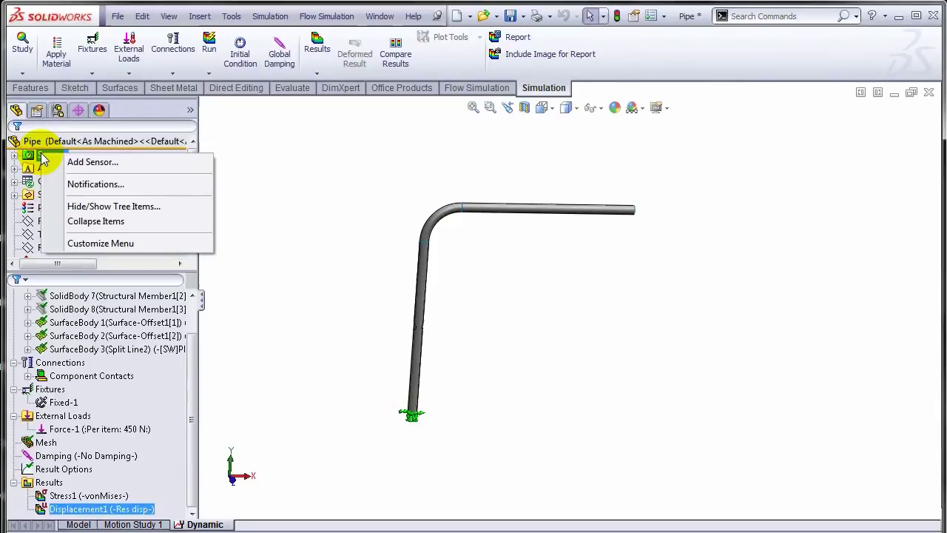
click(52, 162)
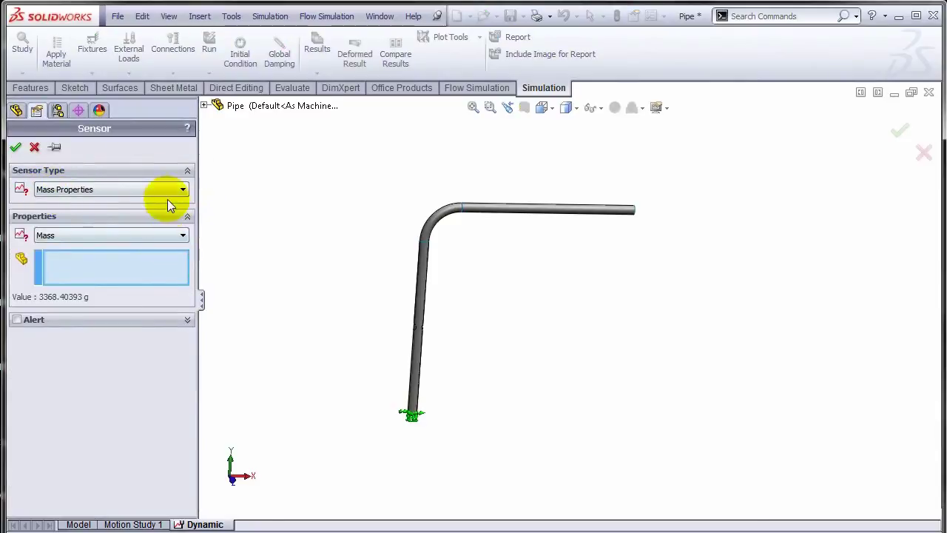
click(164, 191)
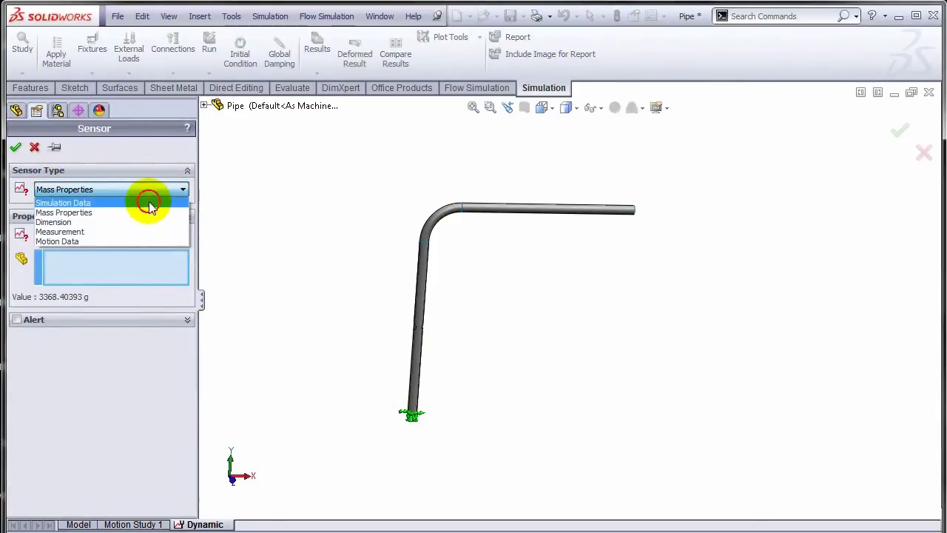
click(149, 202)
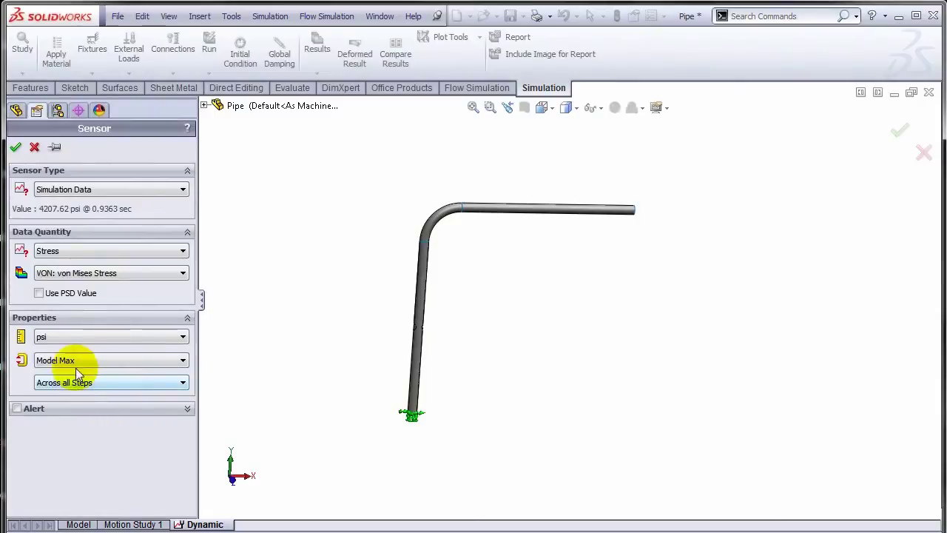
click(101, 385)
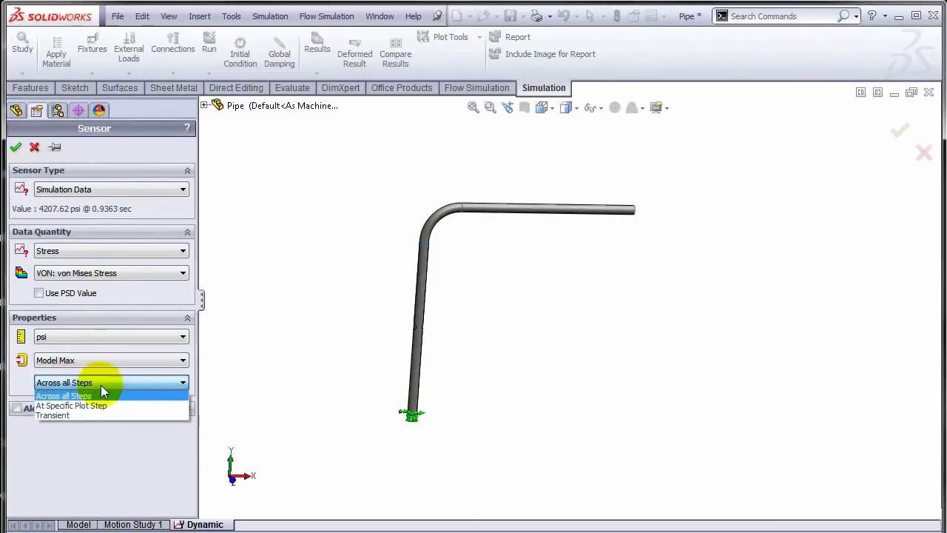
click(79, 413)
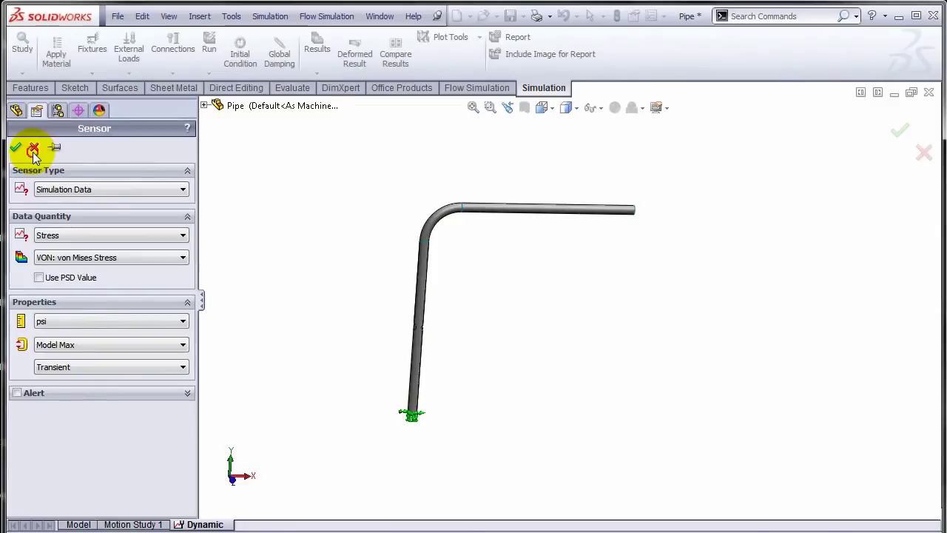
Cancel the stress sensor and expand Sensors to reveal Tip displacement (Transient).
click(34, 148)
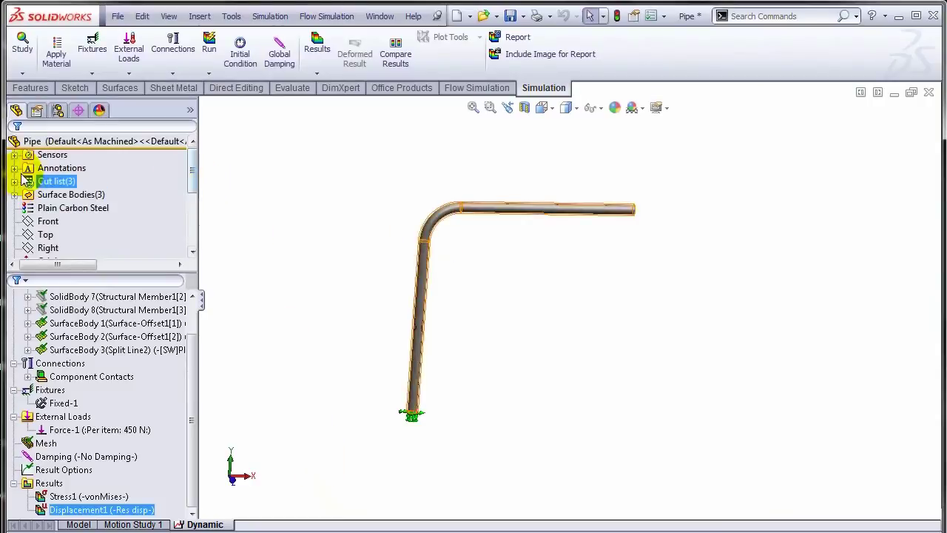
click(14, 155)
click(96, 141)
Rotate the pipe and check the tip displacement sensor's location at the free end.
middle_drag(464, 325, 494, 344)
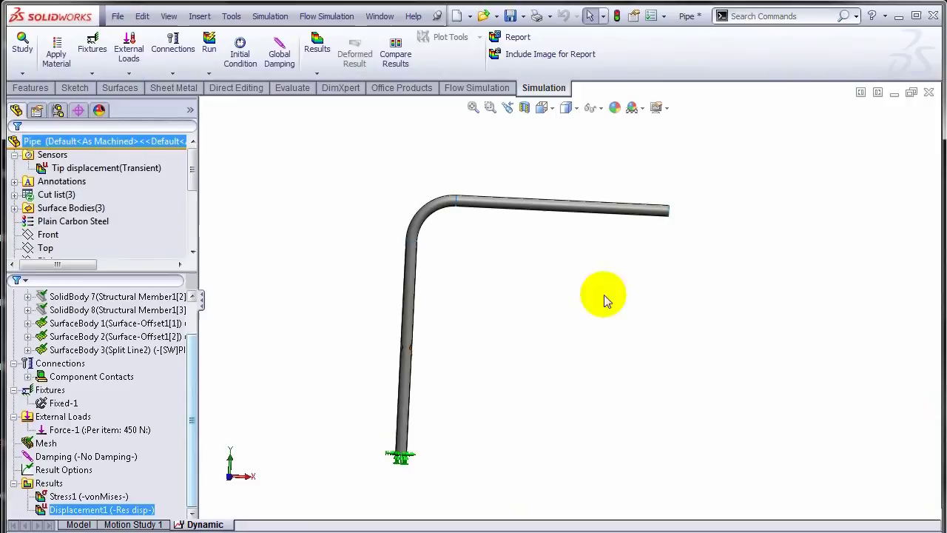
click(414, 453)
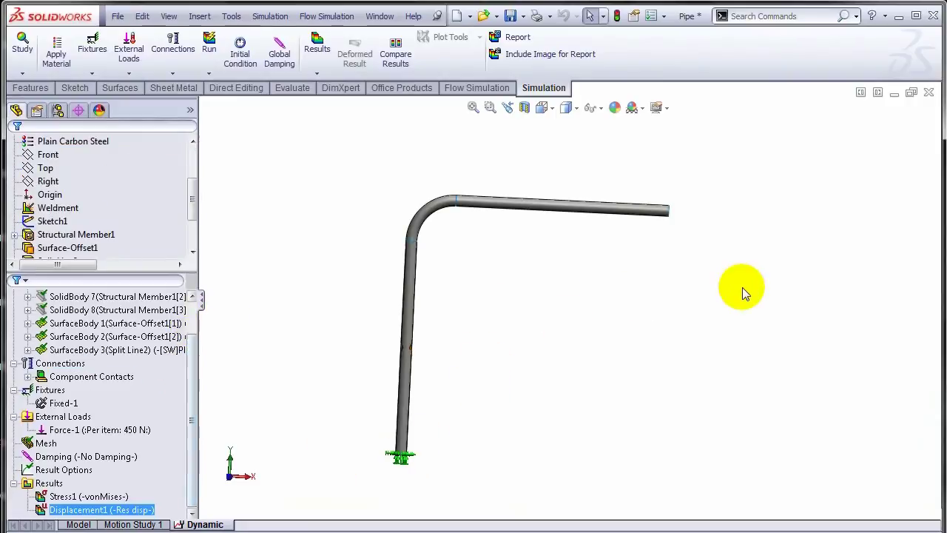
middle_drag(744, 290, 666, 244)
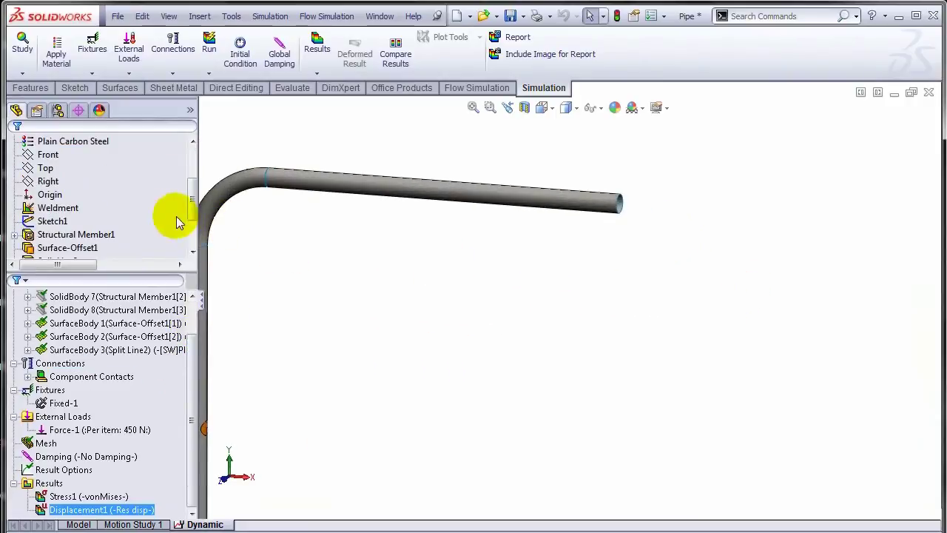
drag(191, 200, 193, 152)
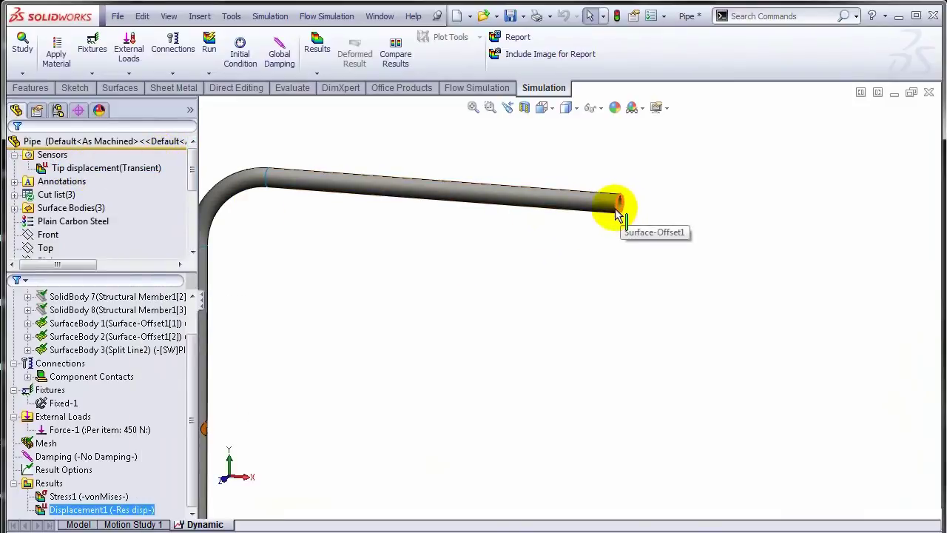
click(52, 170)
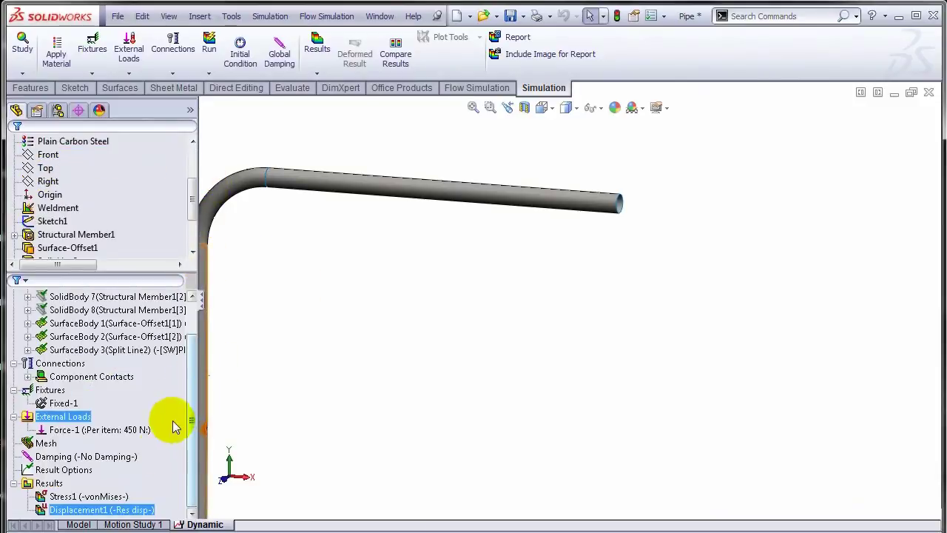
Show the Displacement1 plot on the pipe and start a Probe on it.
right_click(89, 512)
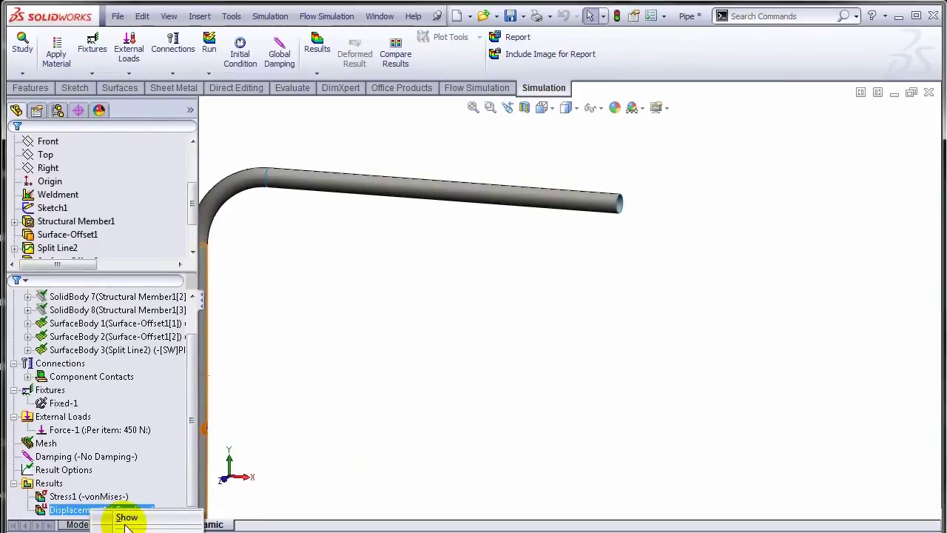
click(126, 518)
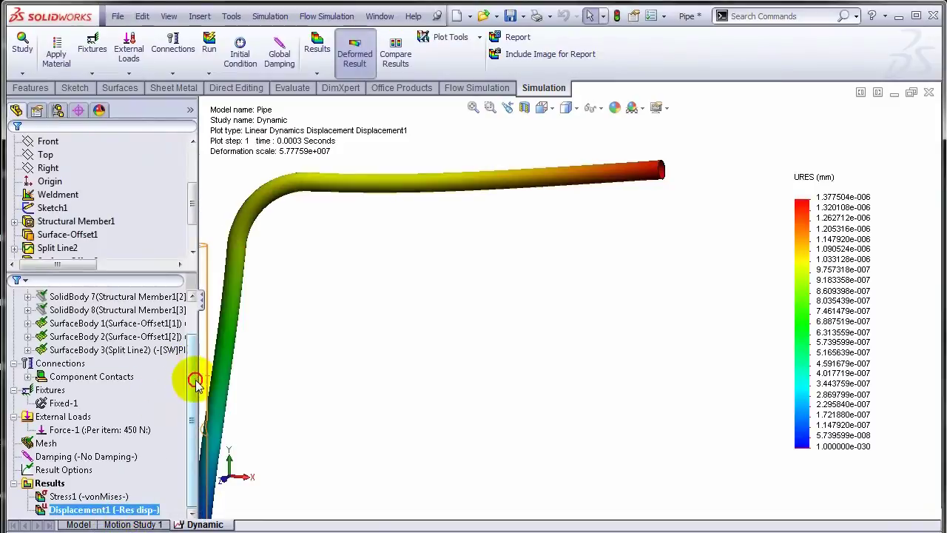
right_click(134, 510)
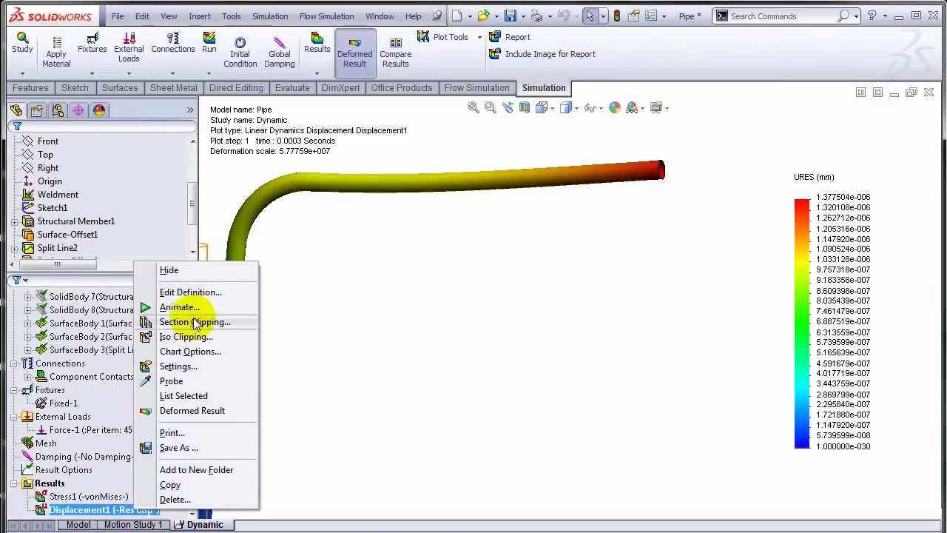
click(171, 381)
scroll(534, 202, up, 2)
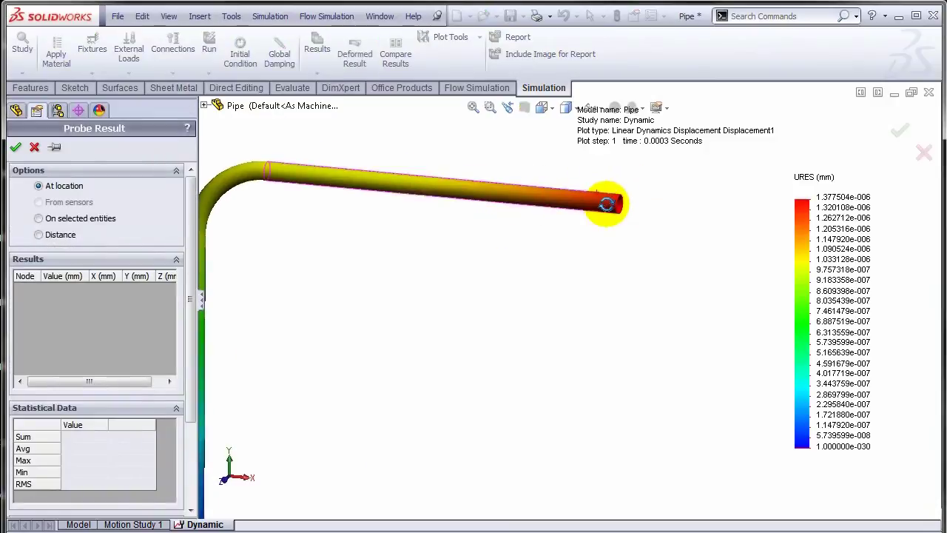
scroll(648, 210, down, 4)
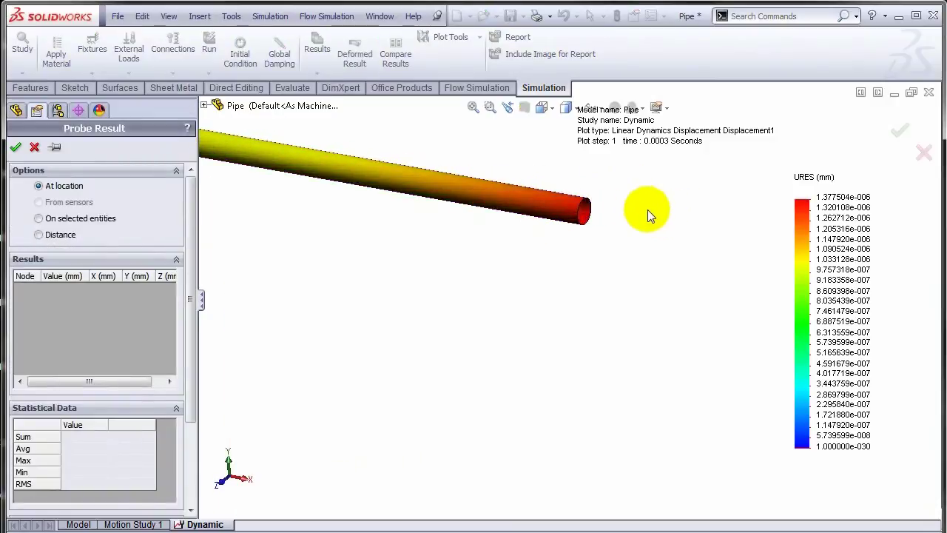
Probe the pipe tip at node 130 and review its displacement-versus-time response graph.
click(584, 206)
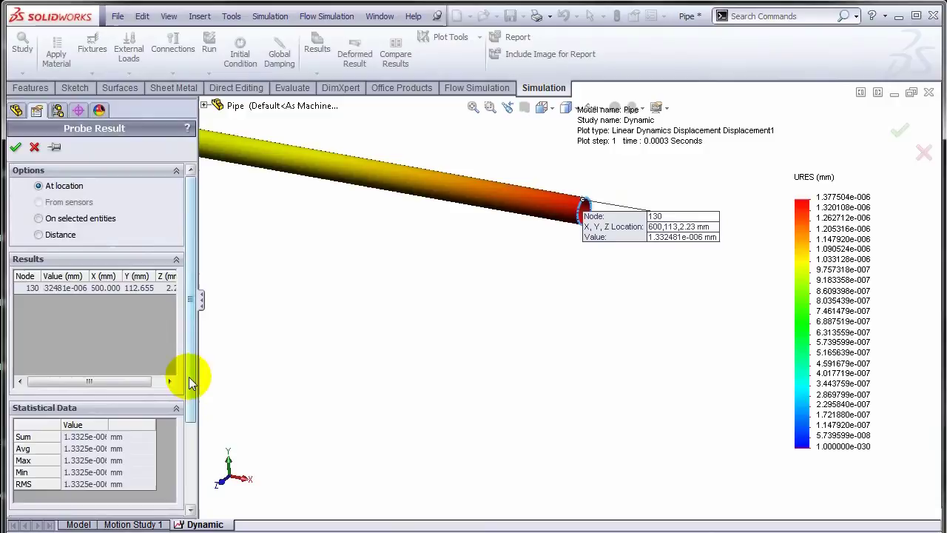
drag(190, 376, 187, 463)
click(104, 426)
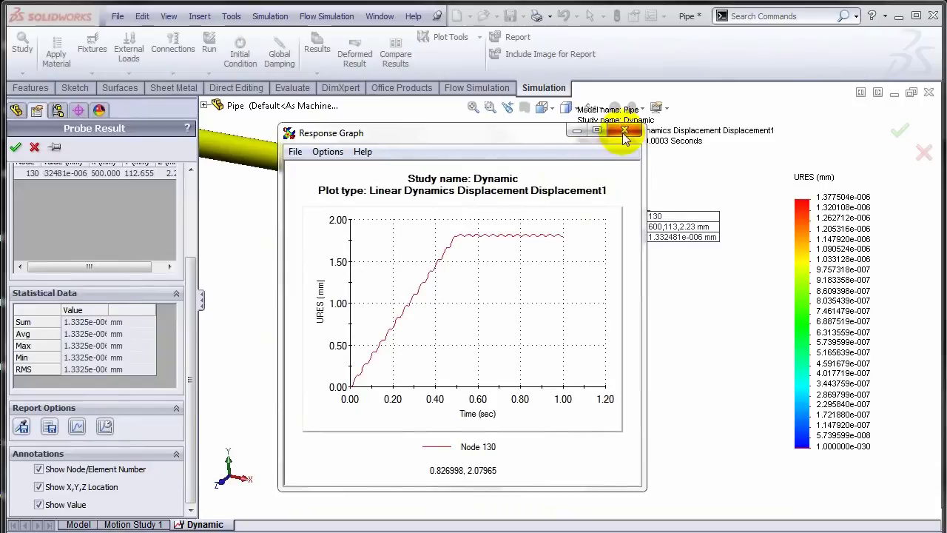
click(624, 133)
Finish probing and start Graph Transient Sensors from the Results folder.
click(16, 146)
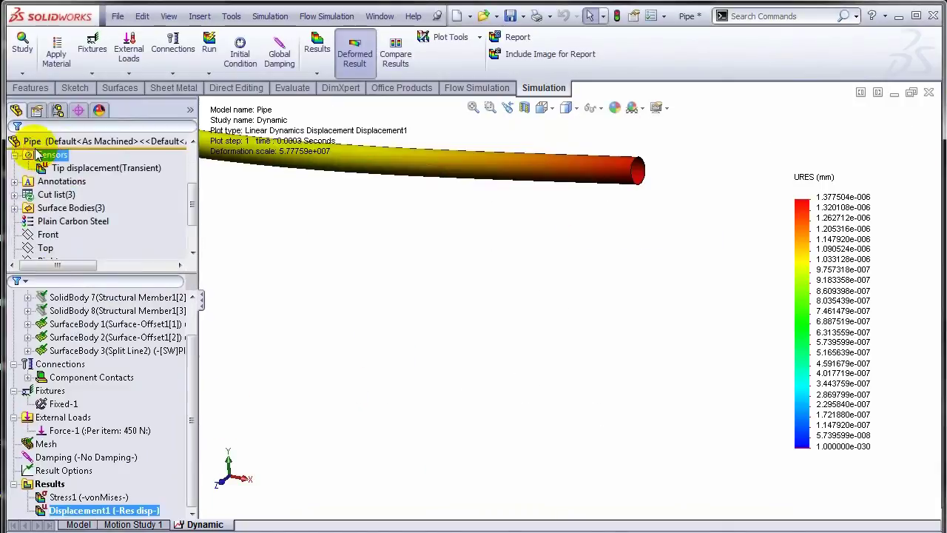
click(603, 205)
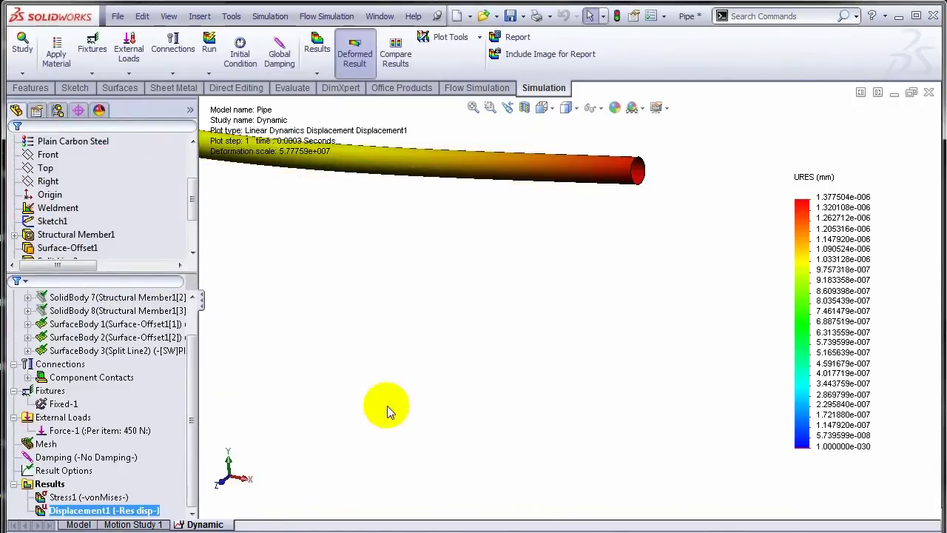
right_click(52, 486)
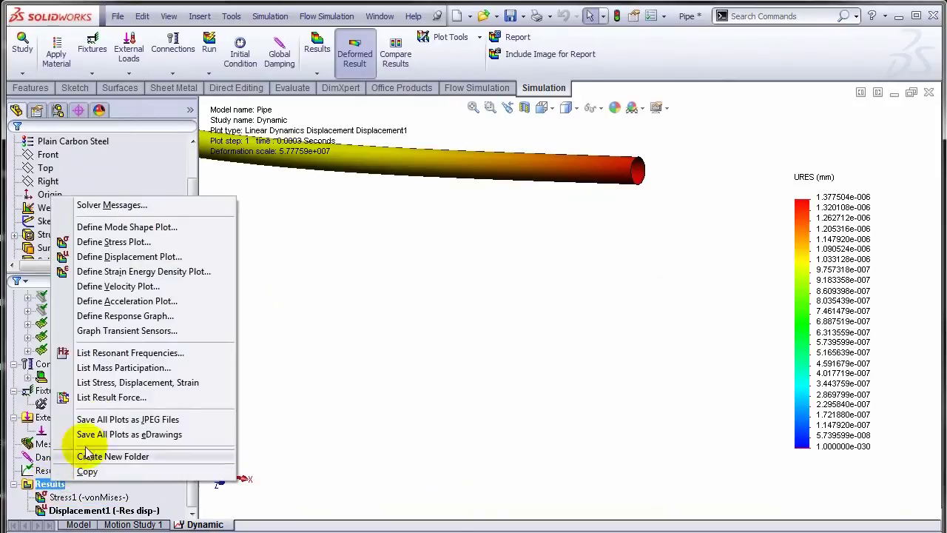
click(122, 331)
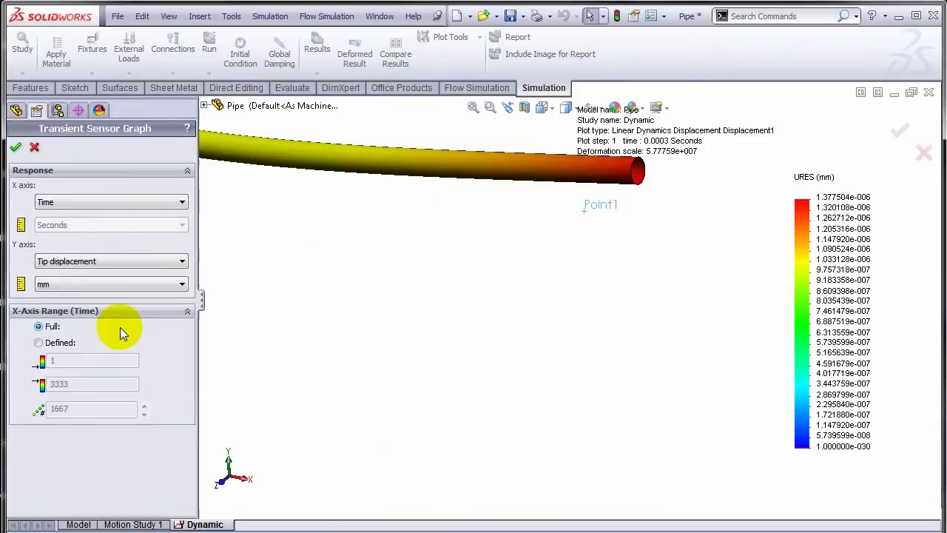
Plot tip displacement in mm against Time as Sensor Graph1, then close the graph.
click(85, 203)
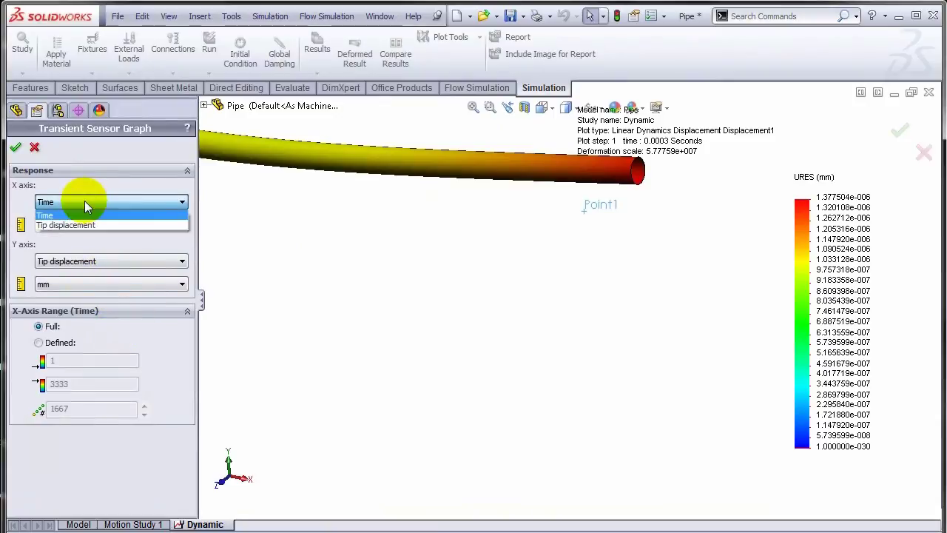
click(84, 201)
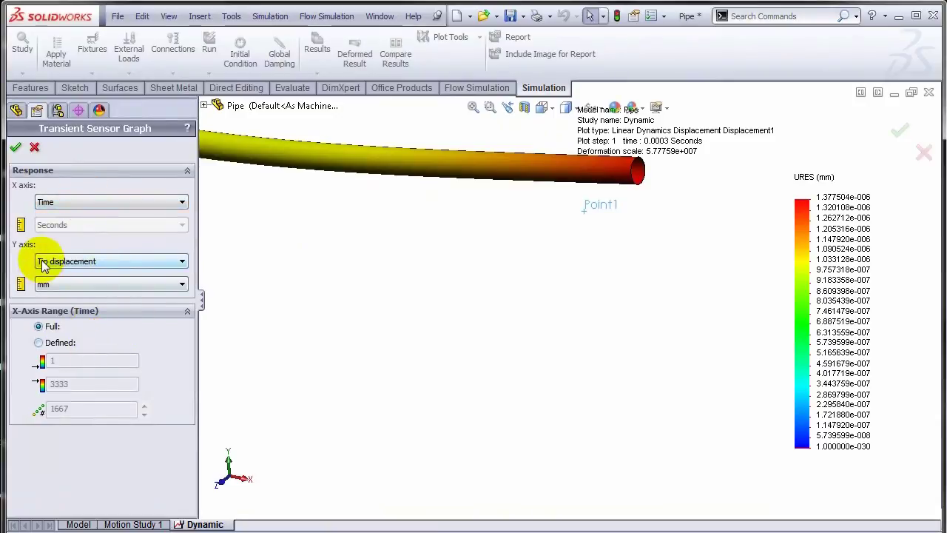
click(17, 151)
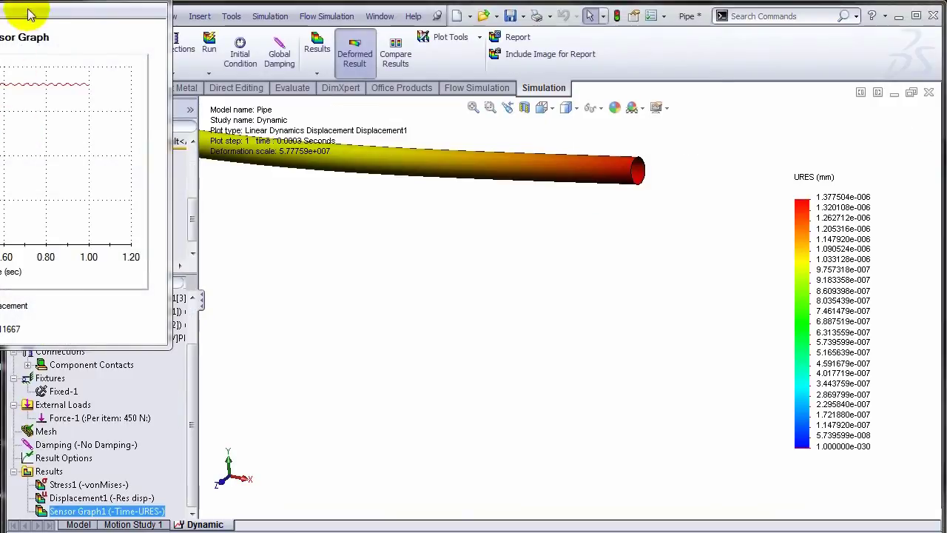
drag(85, 25, 276, 166)
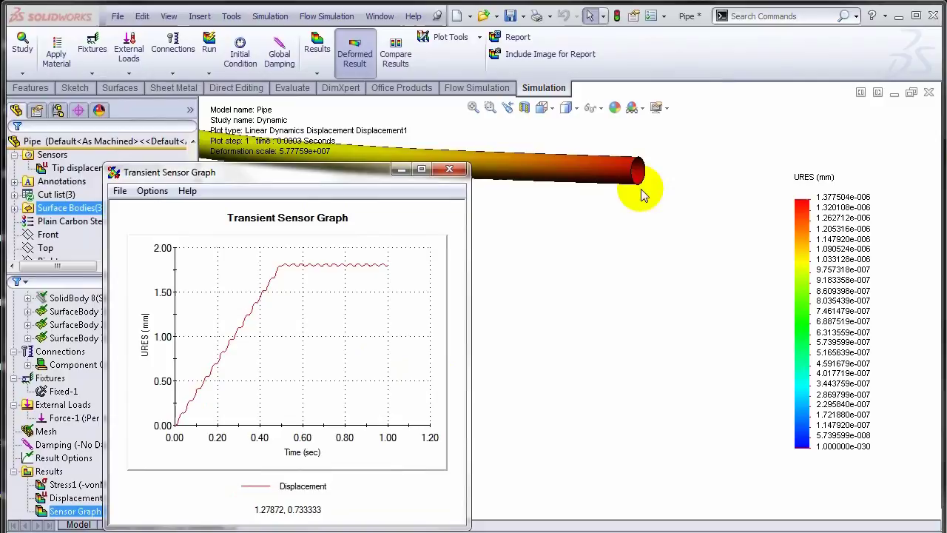
click(448, 175)
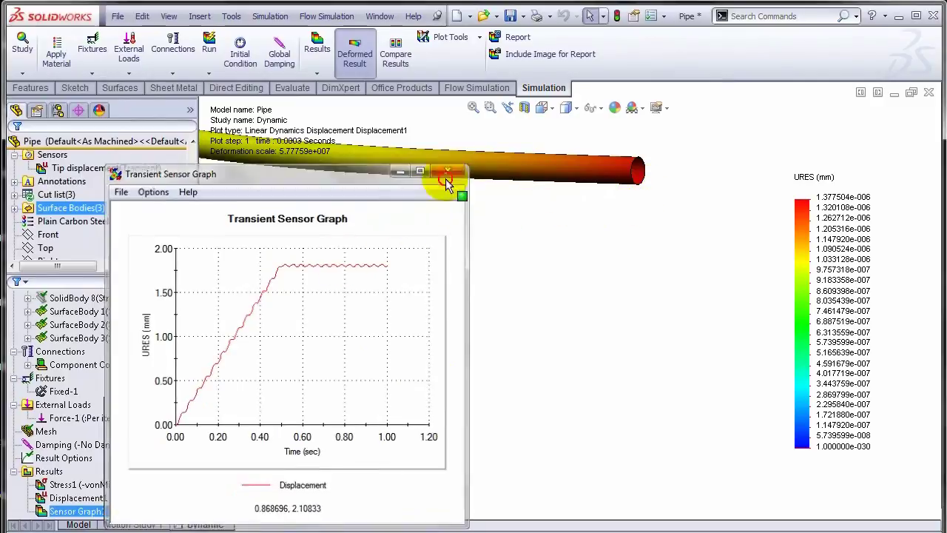